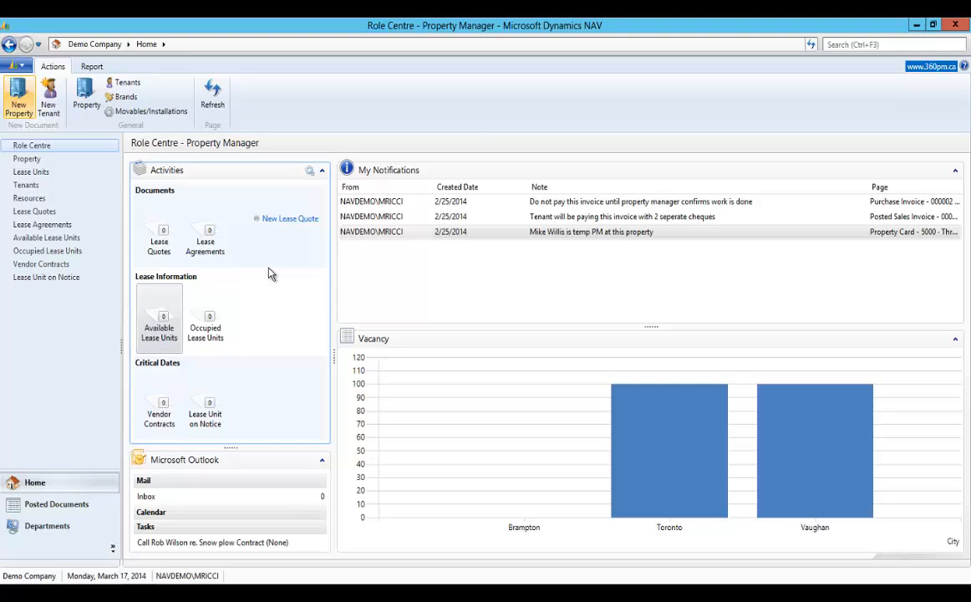
- Create a new lease contract quote with an automatic lease number and the description "Rental Agreement"
click(293, 221)
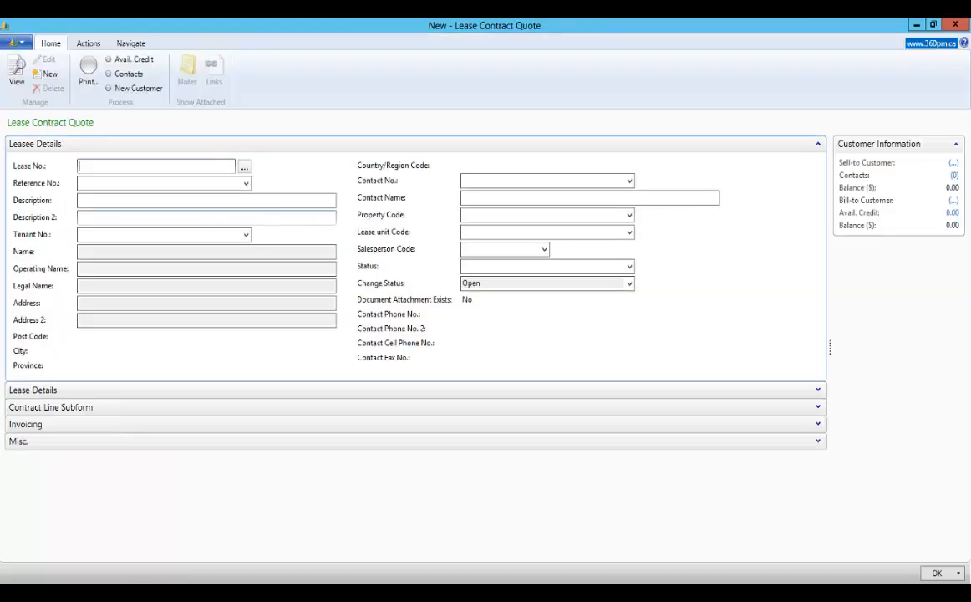
key(Return)
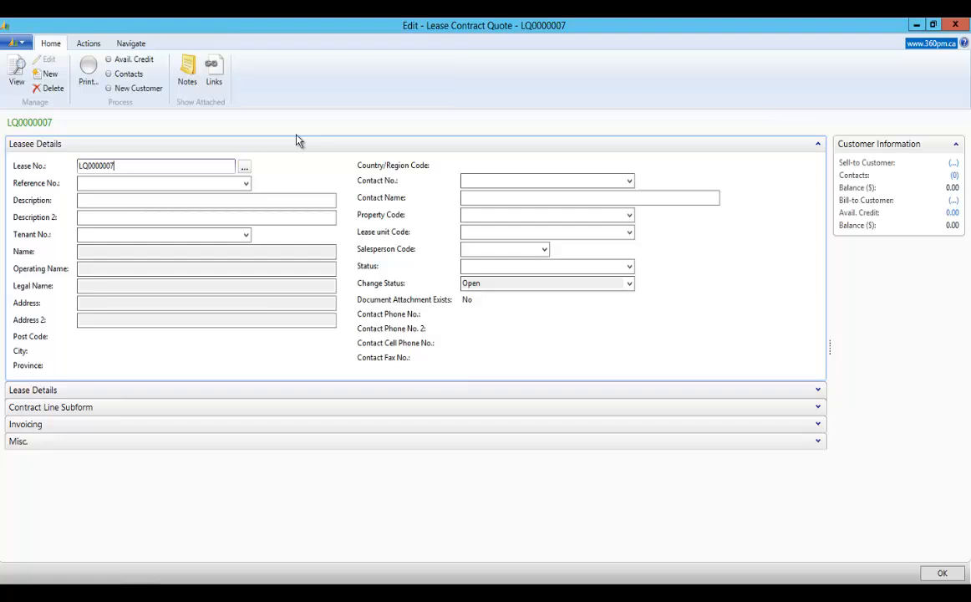
click(107, 200)
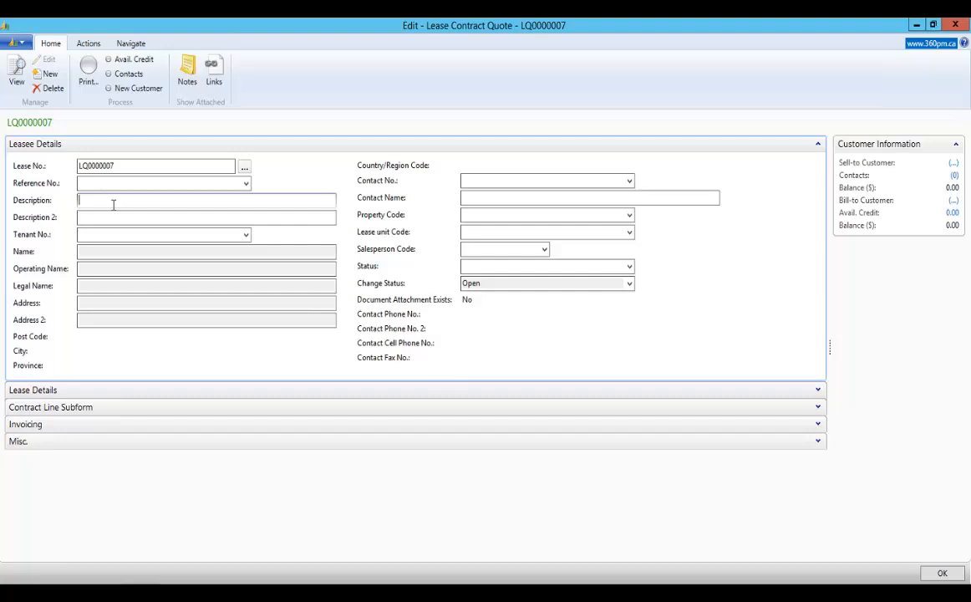
click(125, 166)
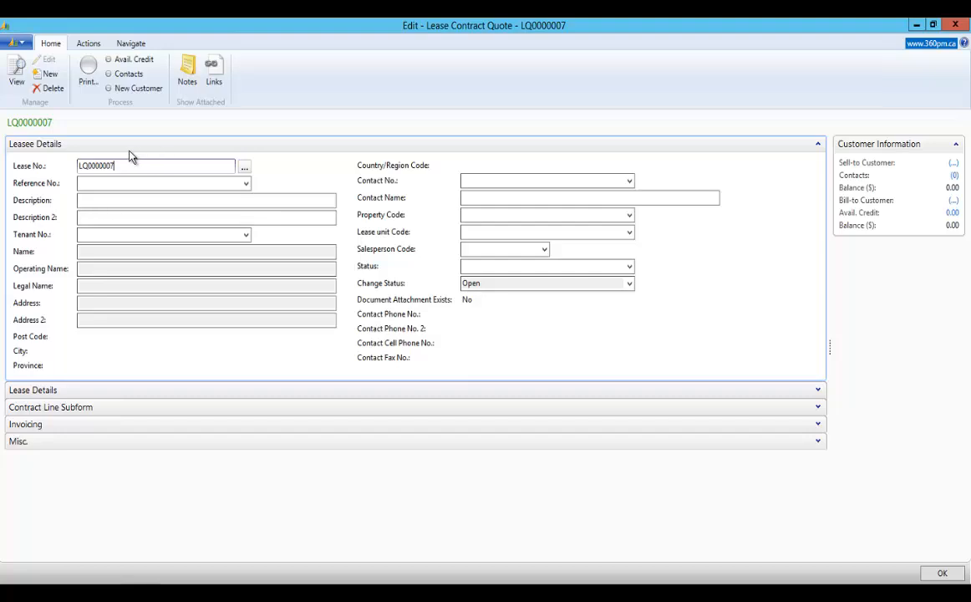
click(95, 202)
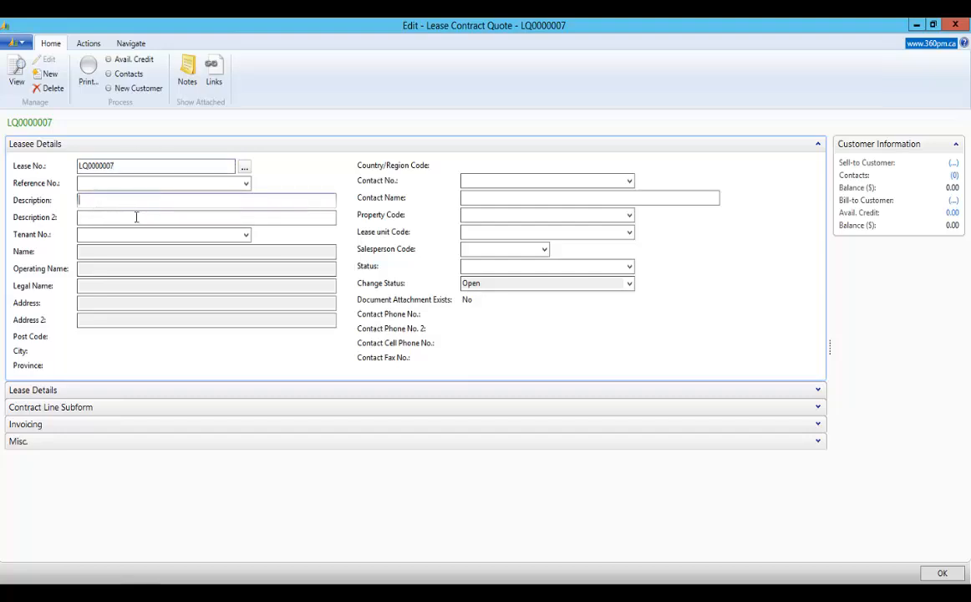
text(Rental Agreement)
key(Tab)
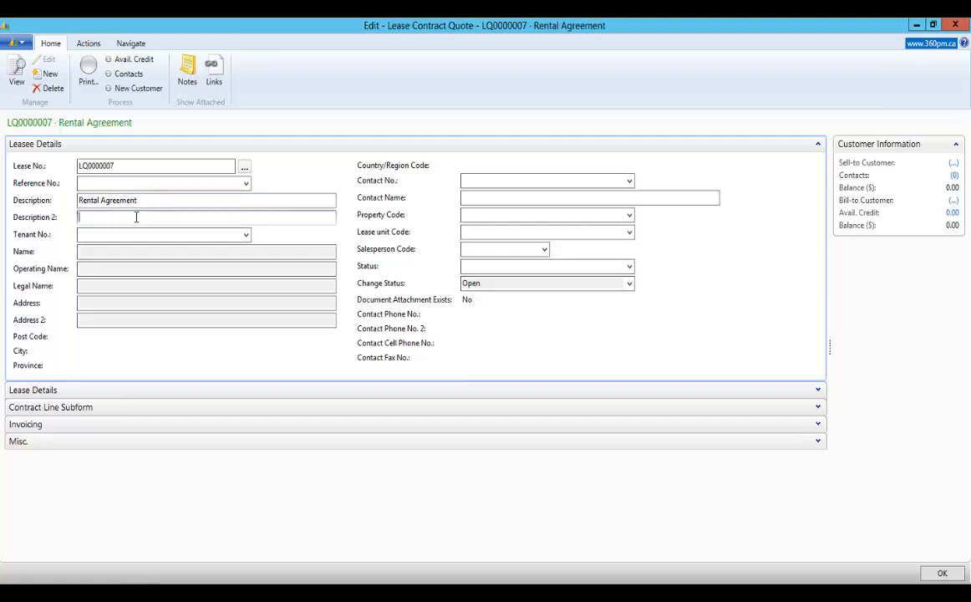
- Assign Plastic Goods Inc. as the tenant of the lease quote and enter the contact's full name
click(230, 234)
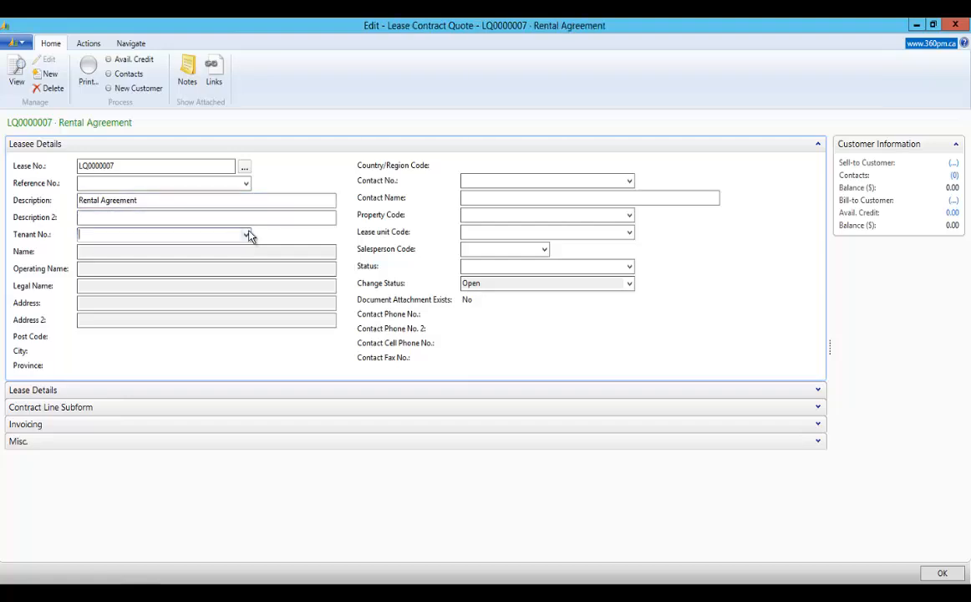
click(247, 234)
click(166, 346)
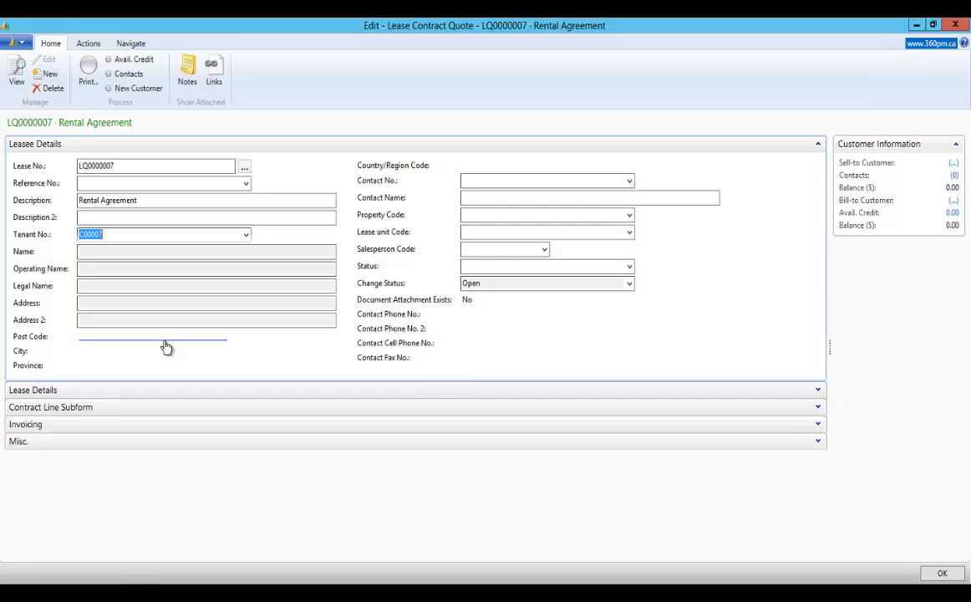
key(Tab)
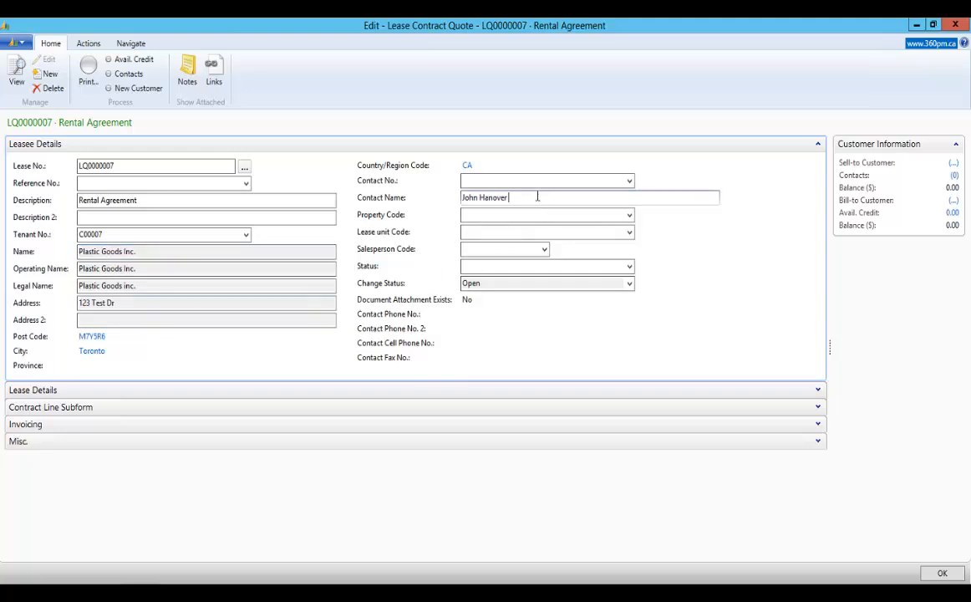
- Set the lease quote's property code to TEST and its lease unit code to TEST-1
click(535, 215)
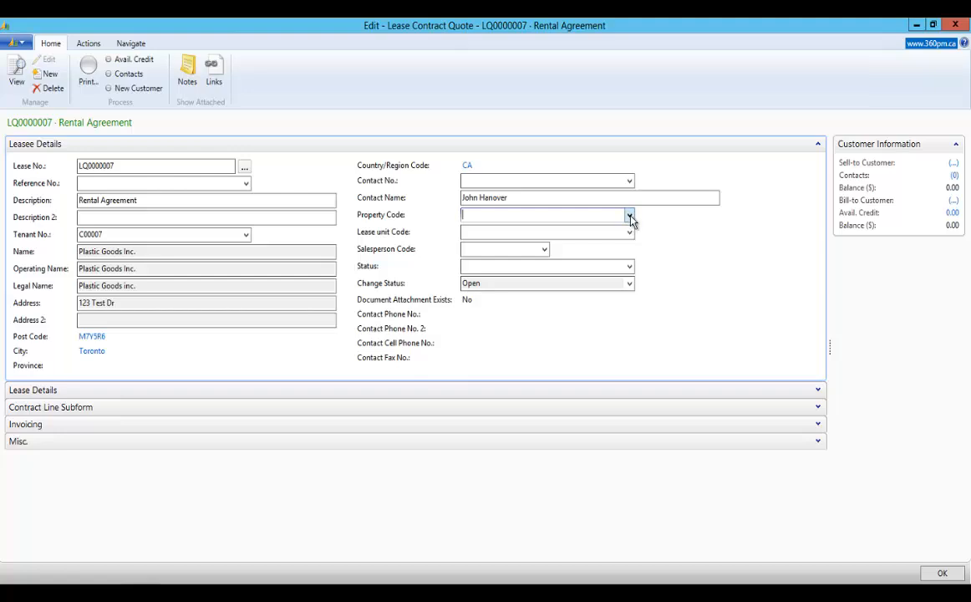
click(629, 215)
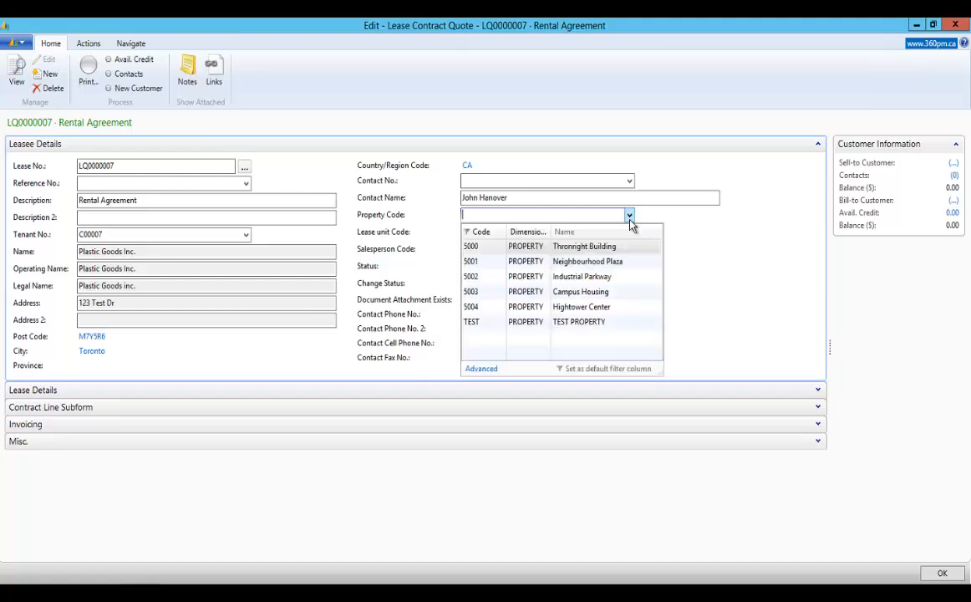
click(525, 322)
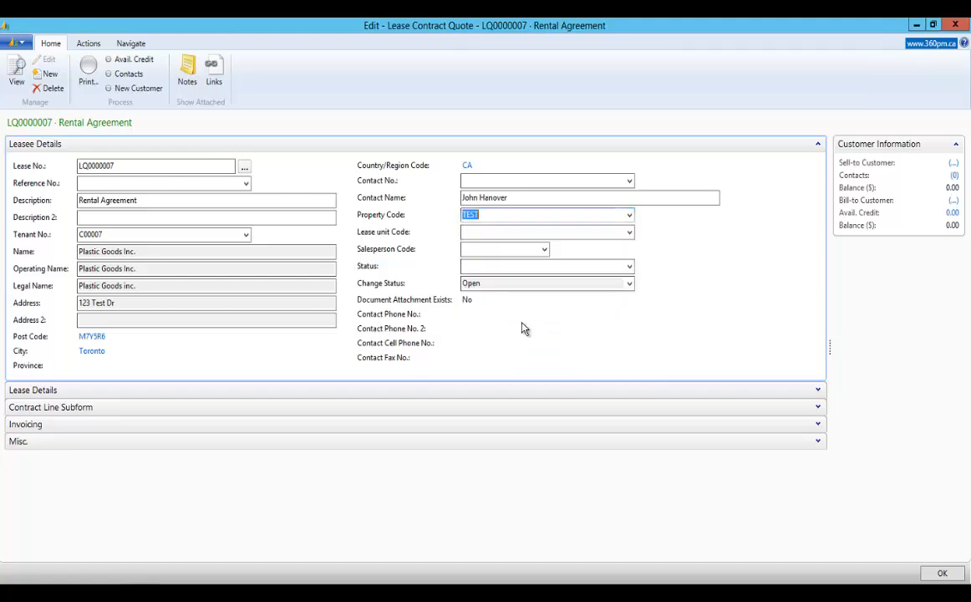
click(526, 231)
click(629, 232)
scroll(596, 321, down, 5)
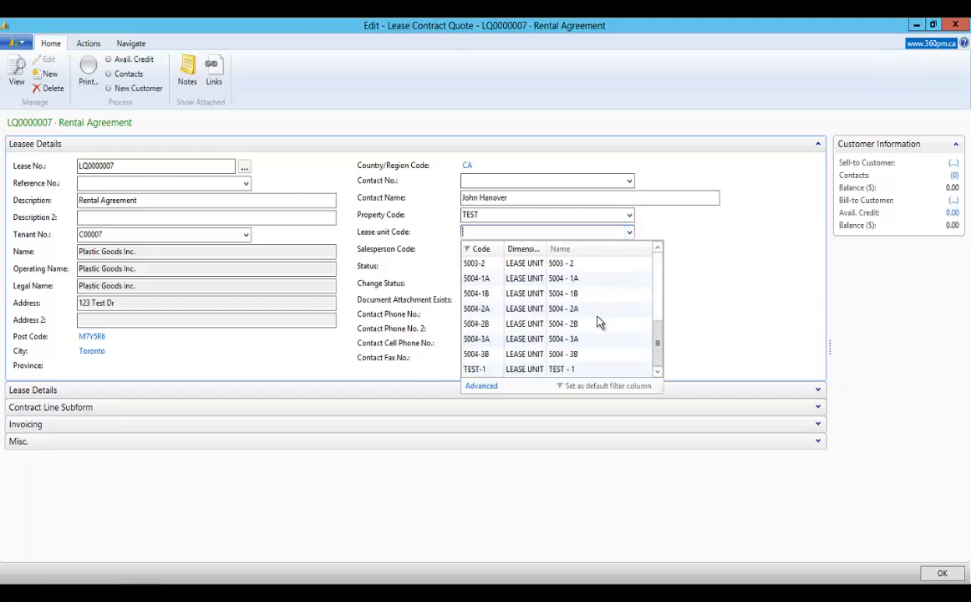
click(489, 370)
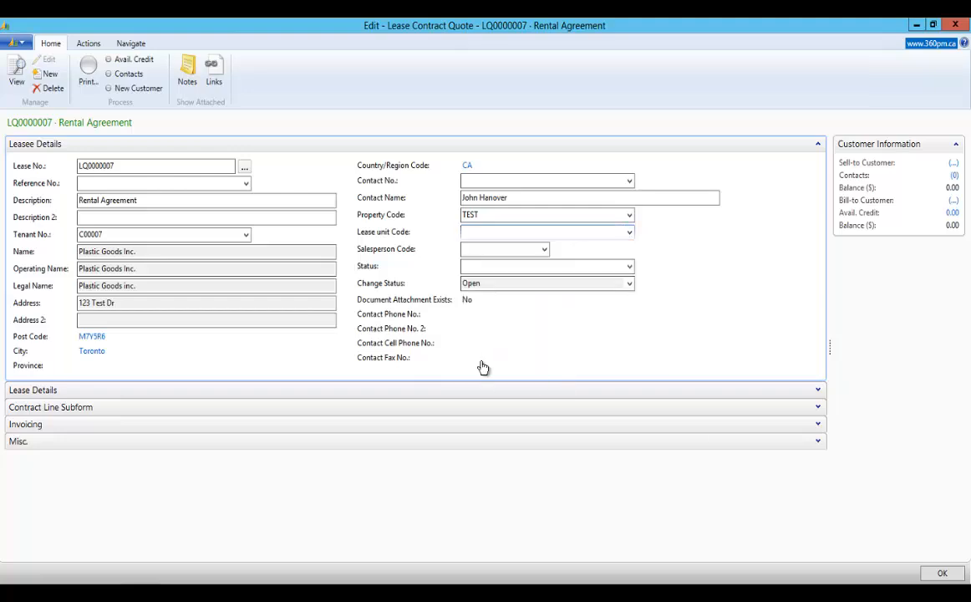
click(489, 252)
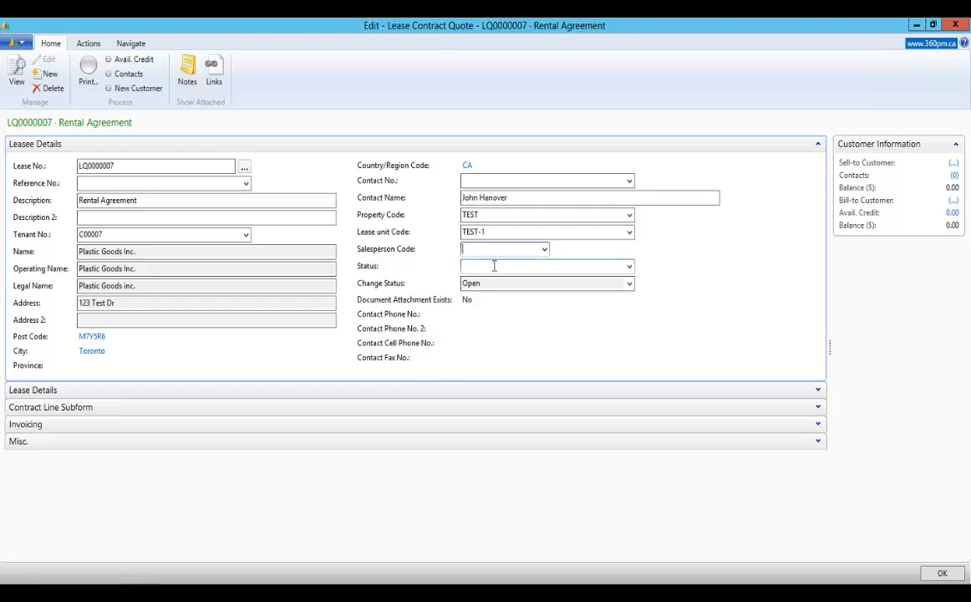
click(495, 266)
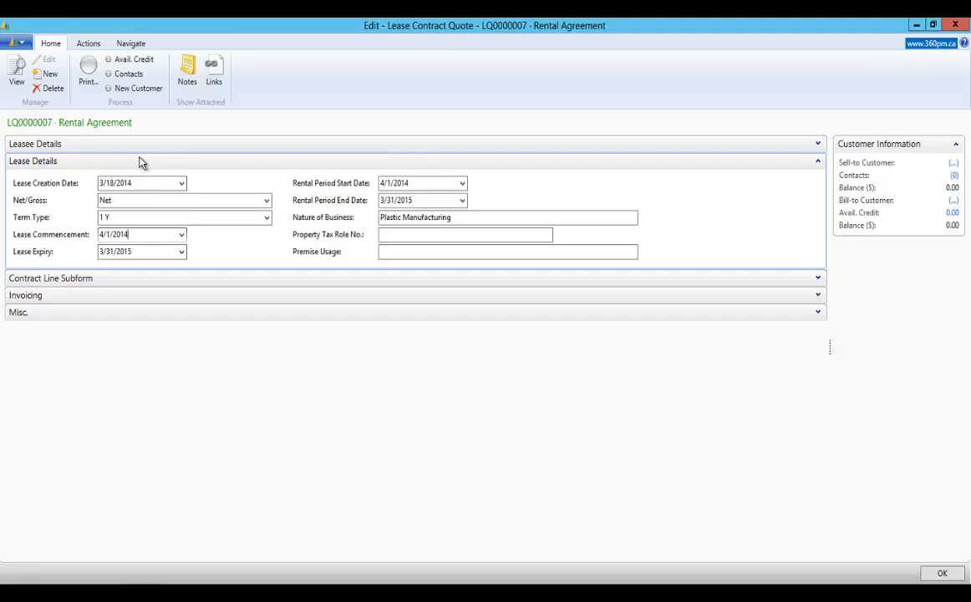
- Change the term type in the lease details to 3Y and accept the change
click(157, 182)
click(122, 201)
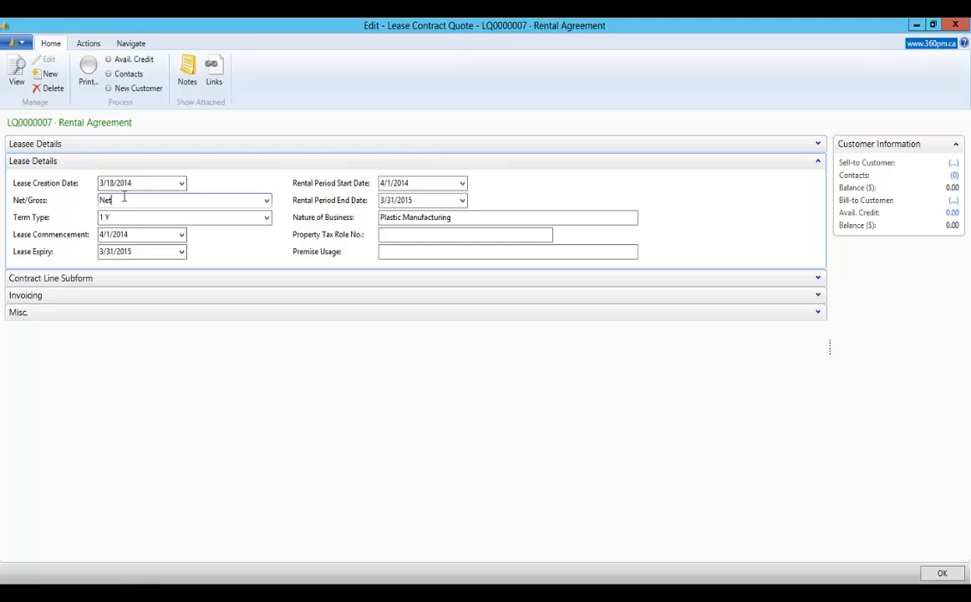
click(131, 217)
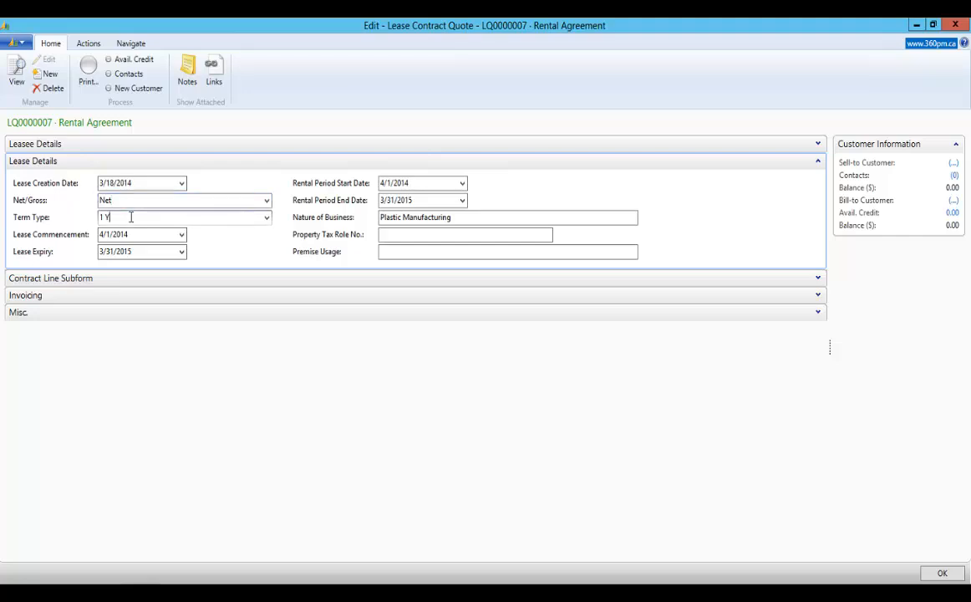
click(147, 234)
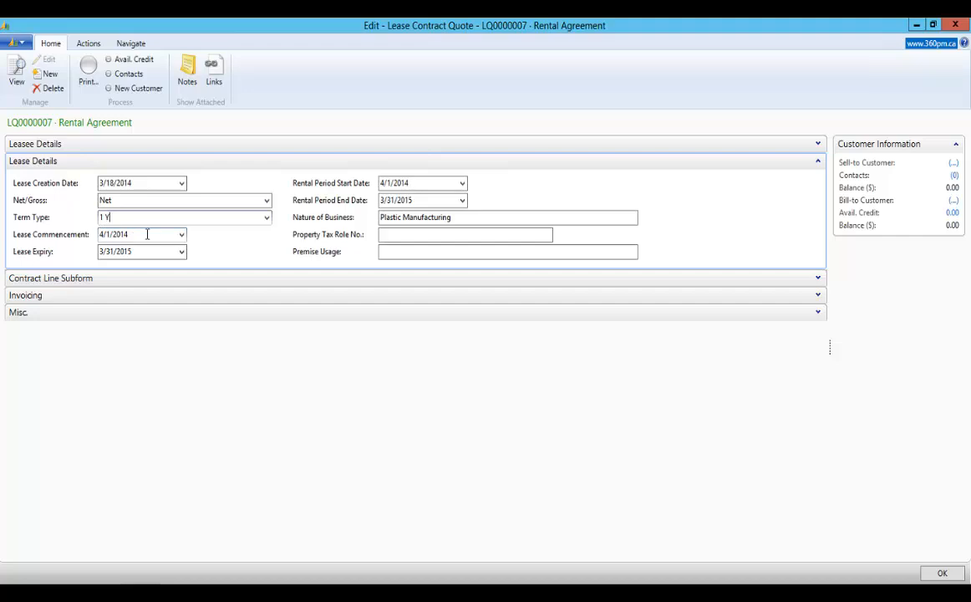
click(267, 217)
click(124, 266)
click(528, 325)
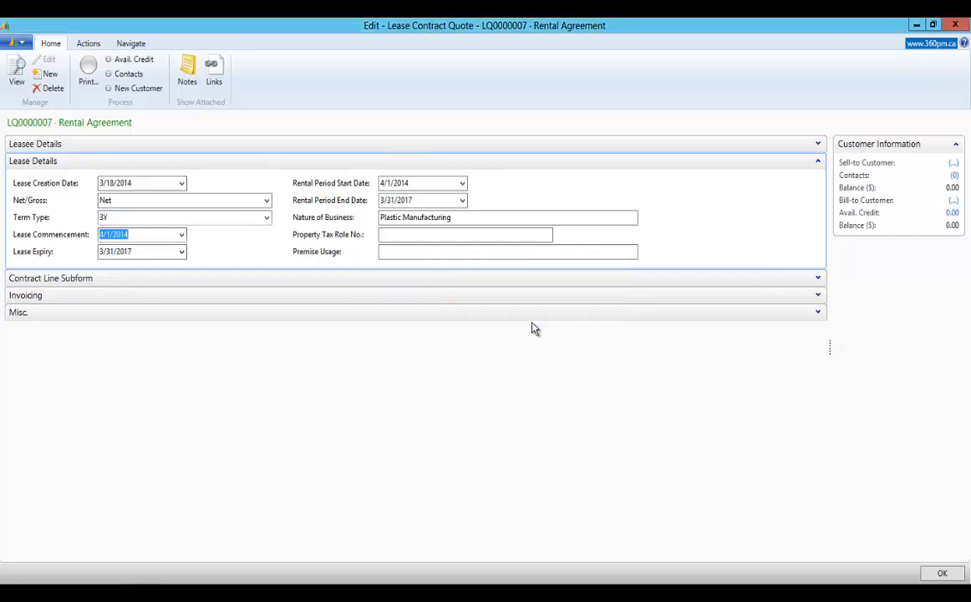
- Review the lease expiry, rental period dates, nature of business and premise usage, and collapse the lease details
click(149, 255)
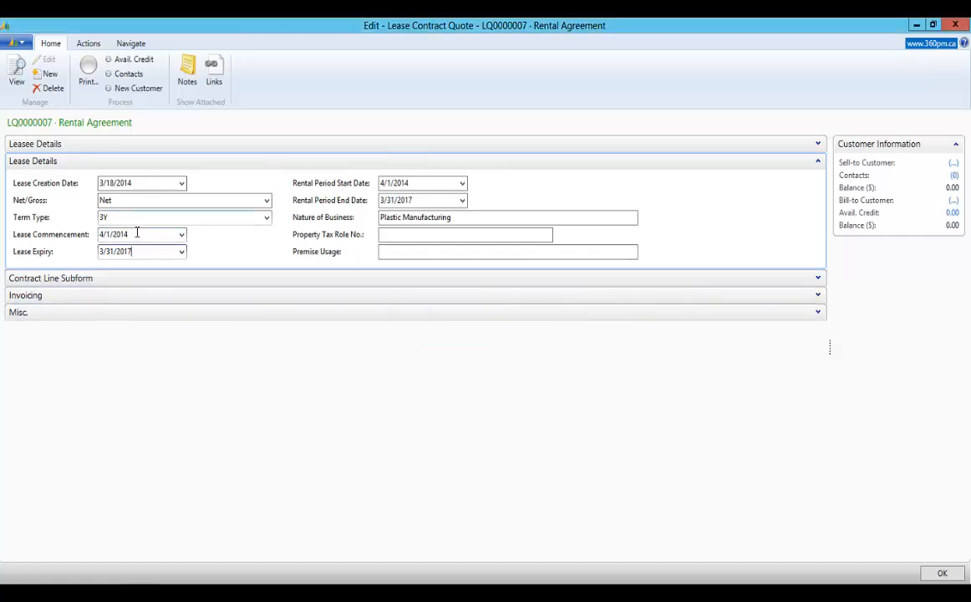
click(412, 183)
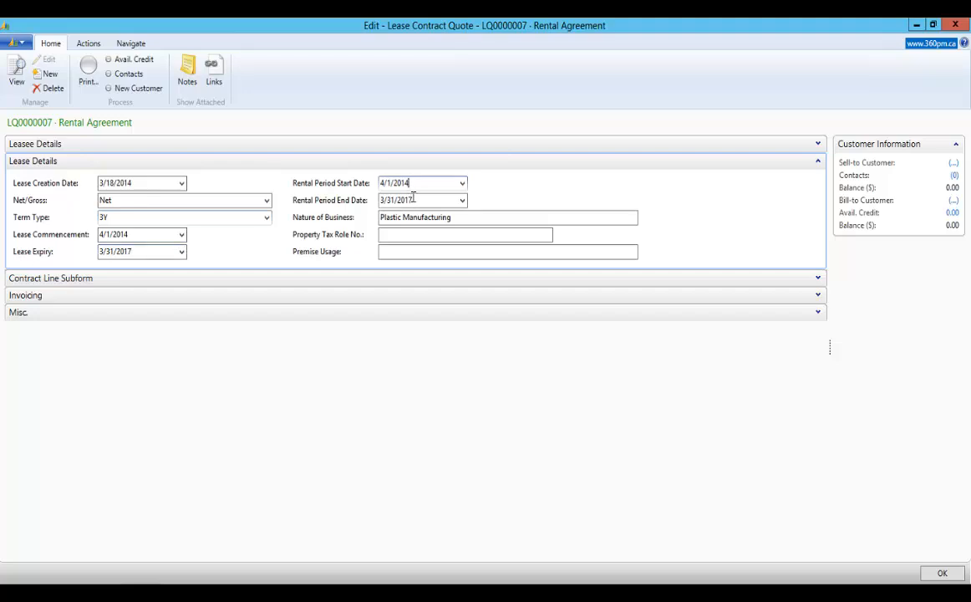
click(423, 199)
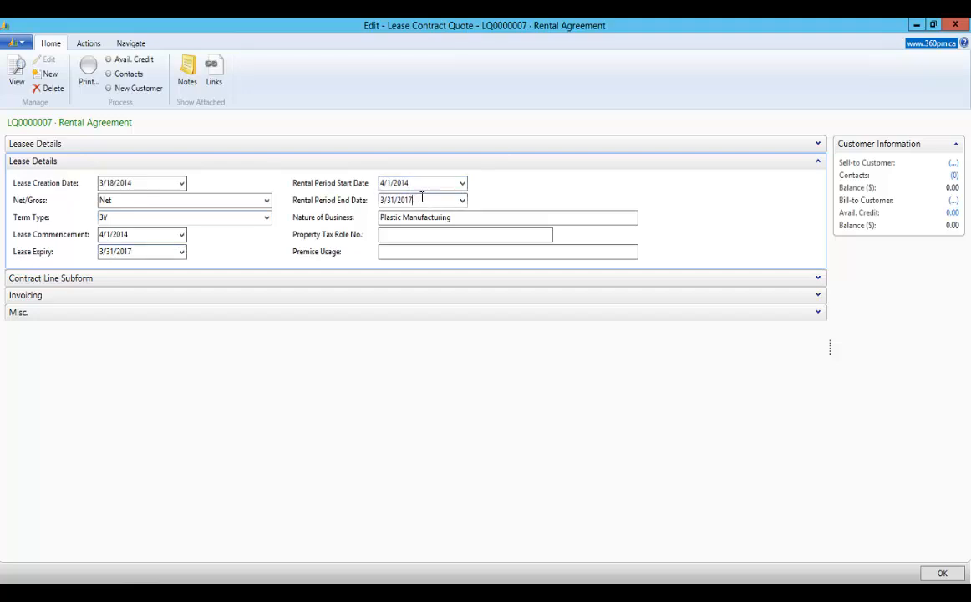
click(461, 219)
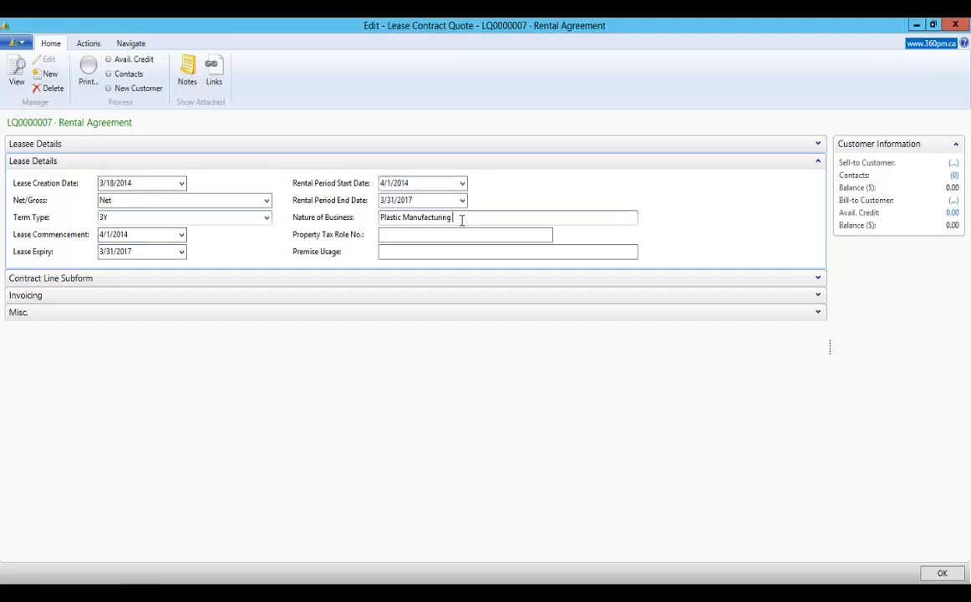
click(403, 250)
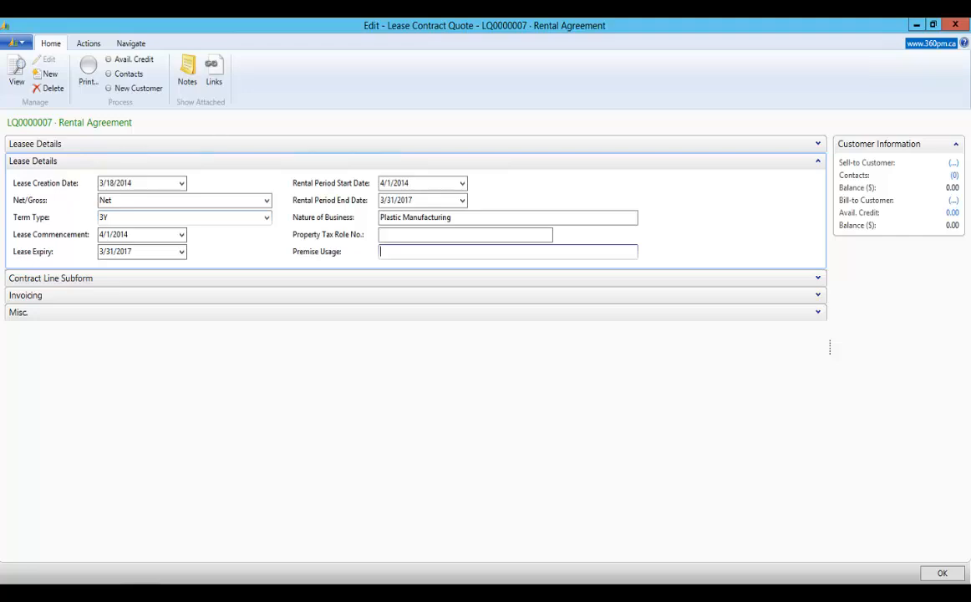
click(34, 160)
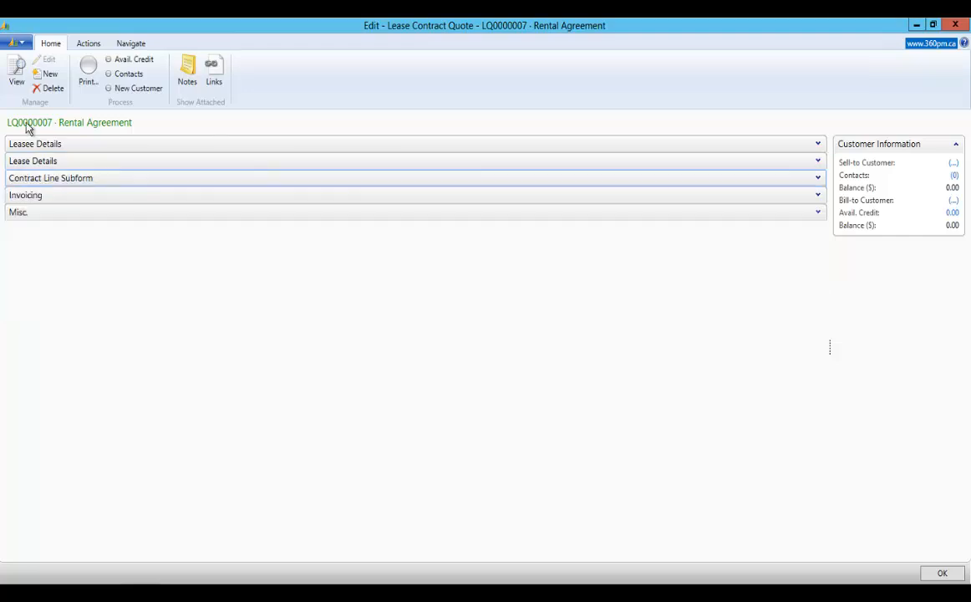
- Add a contract line with the resource type RENT (Base Rent)
click(132, 179)
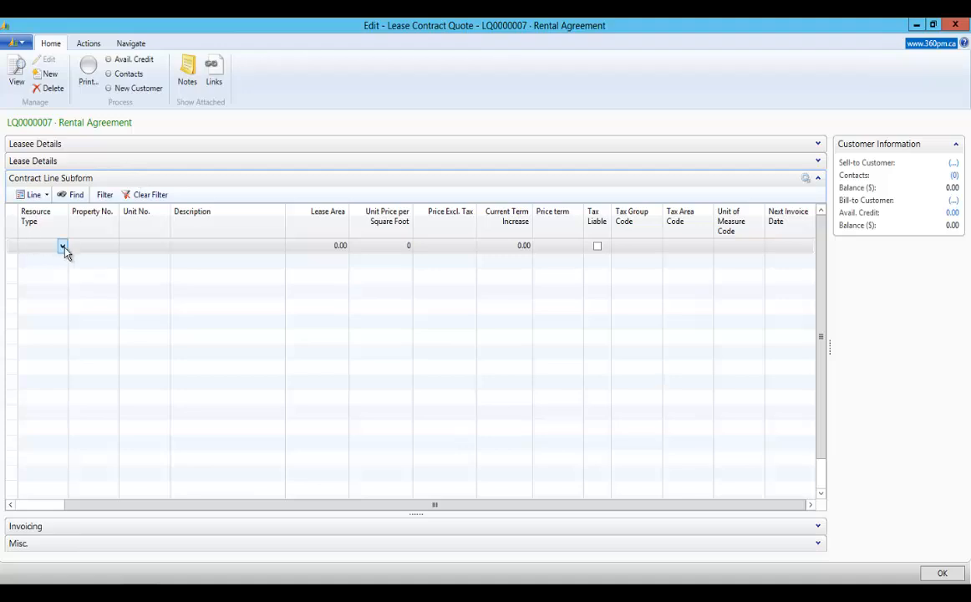
click(62, 247)
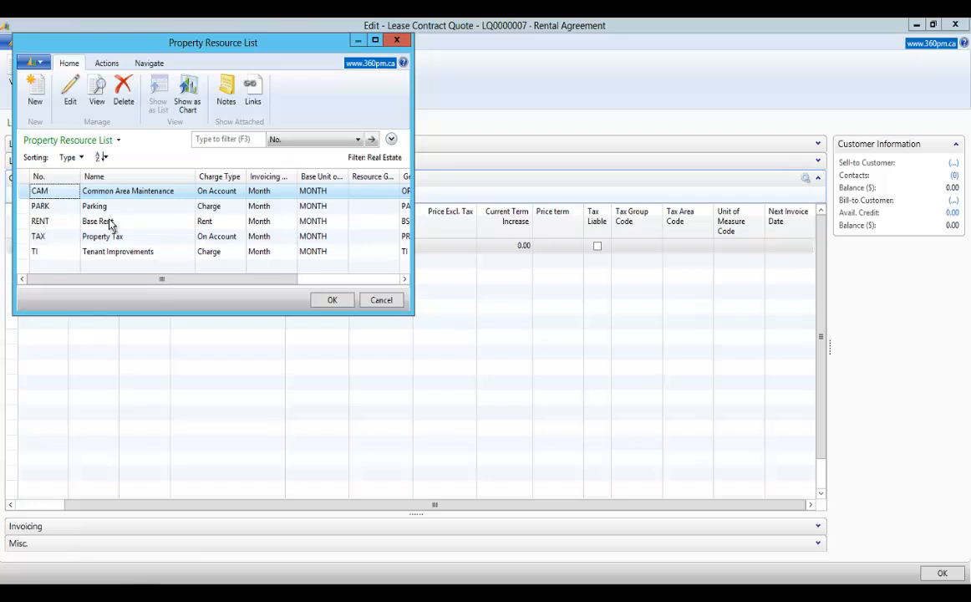
click(109, 223)
click(331, 300)
key(Tab)
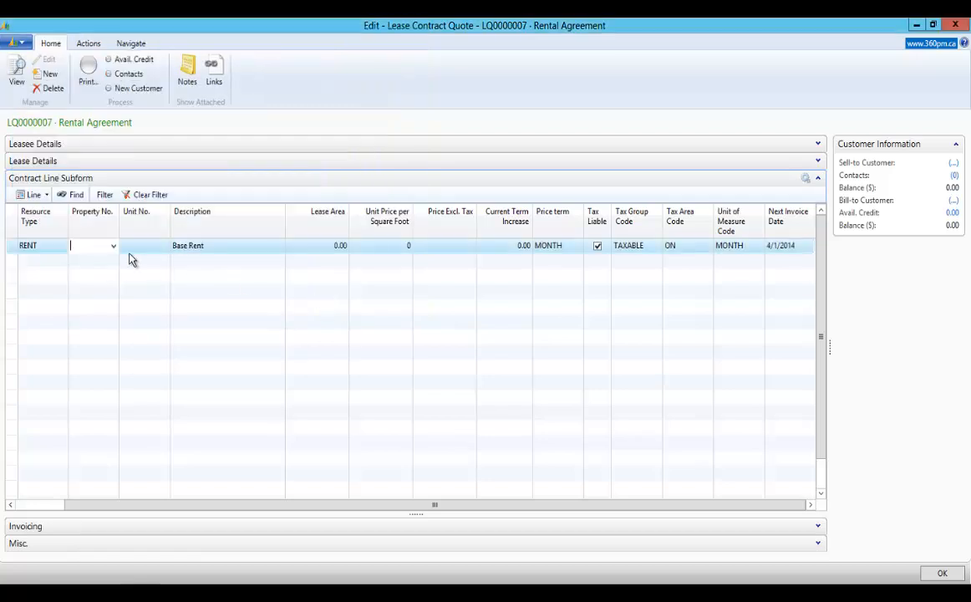
- Assign the base rent line to property TEST and unit 1
click(116, 246)
click(147, 351)
key(Tab)
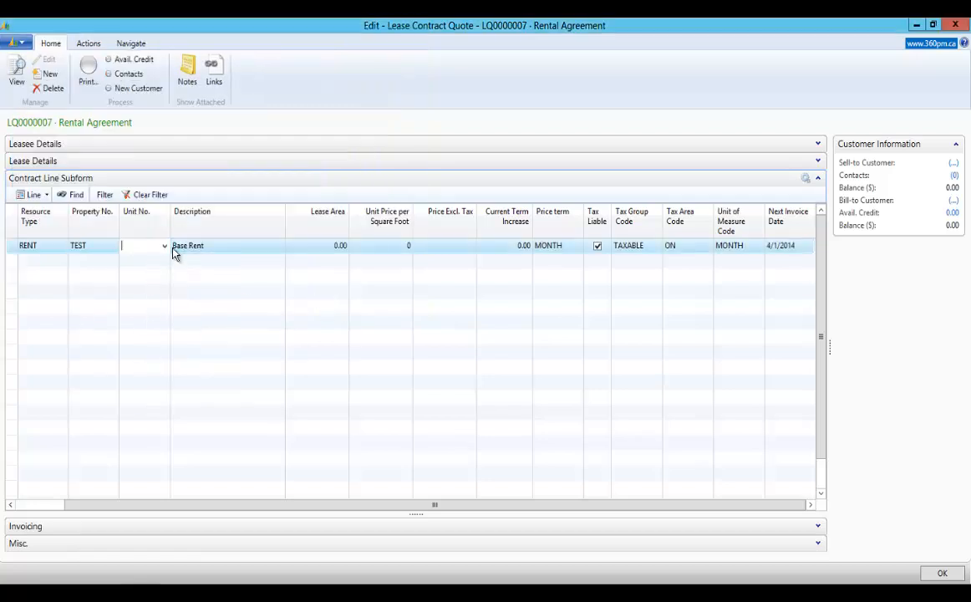
click(165, 246)
click(152, 282)
key(Tab)
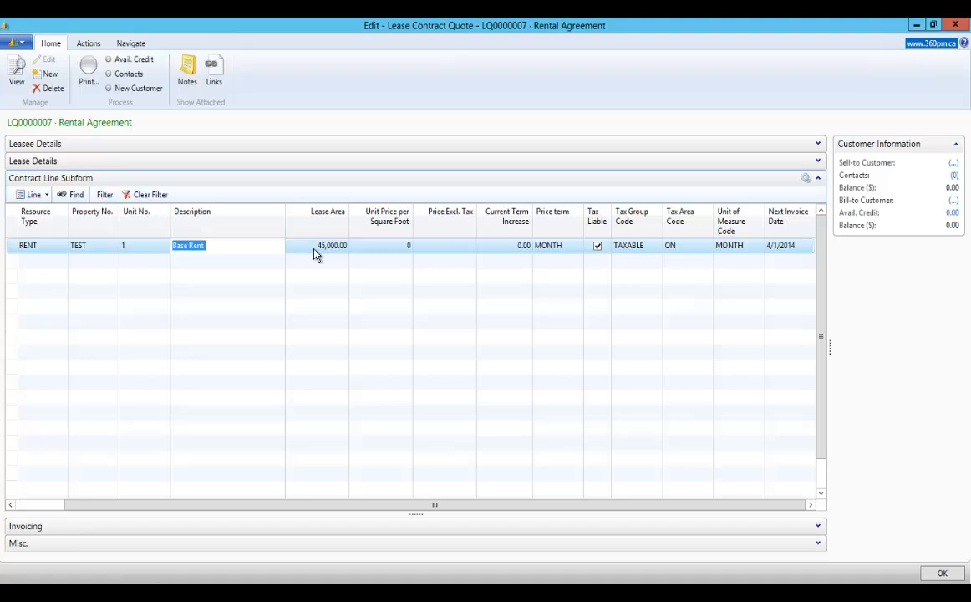
- Set the base rent line's unit price per square foot to 5, check its price and unit of measure, and collapse the contract lines
click(399, 246)
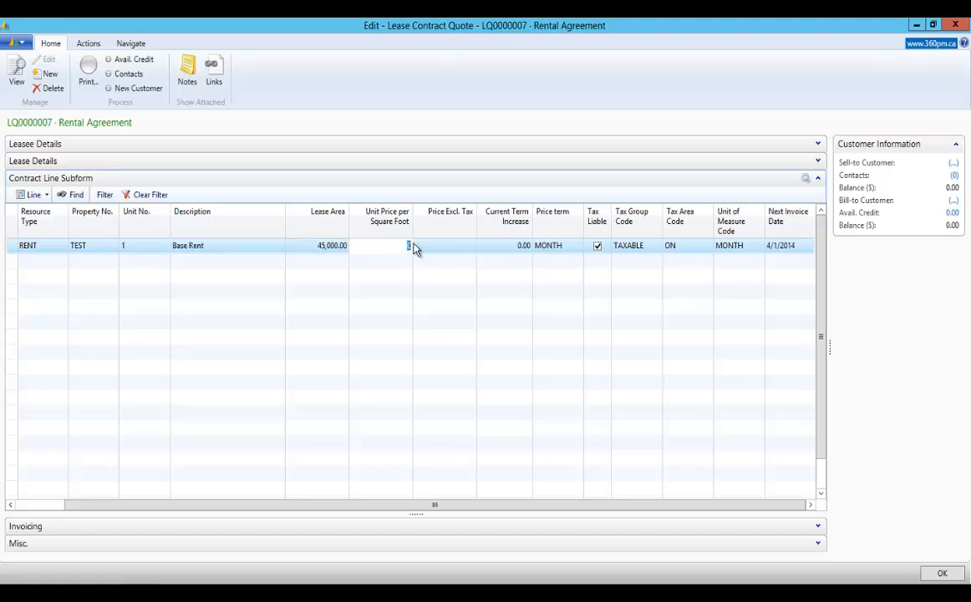
text(5)
key(Tab)
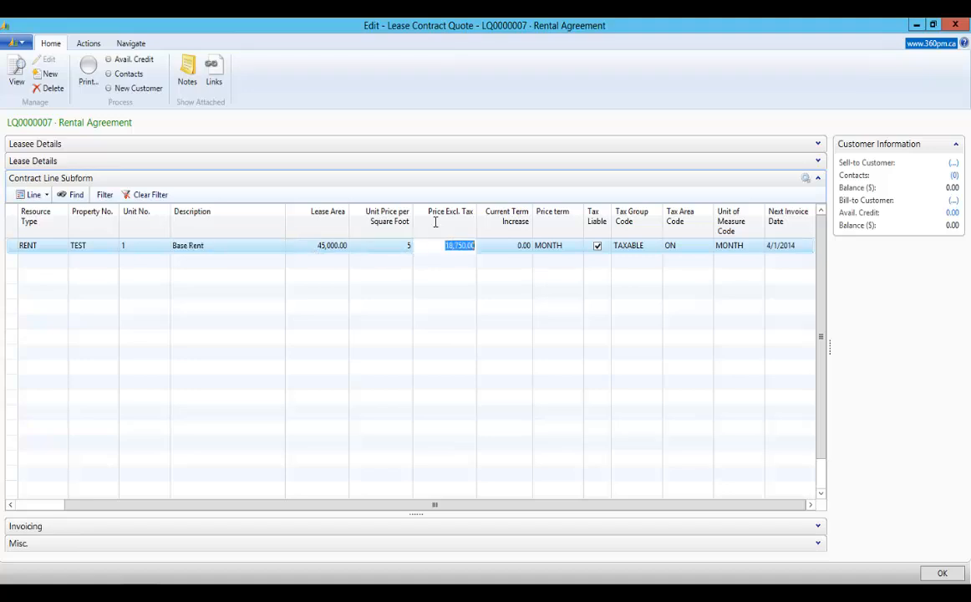
click(440, 246)
click(751, 246)
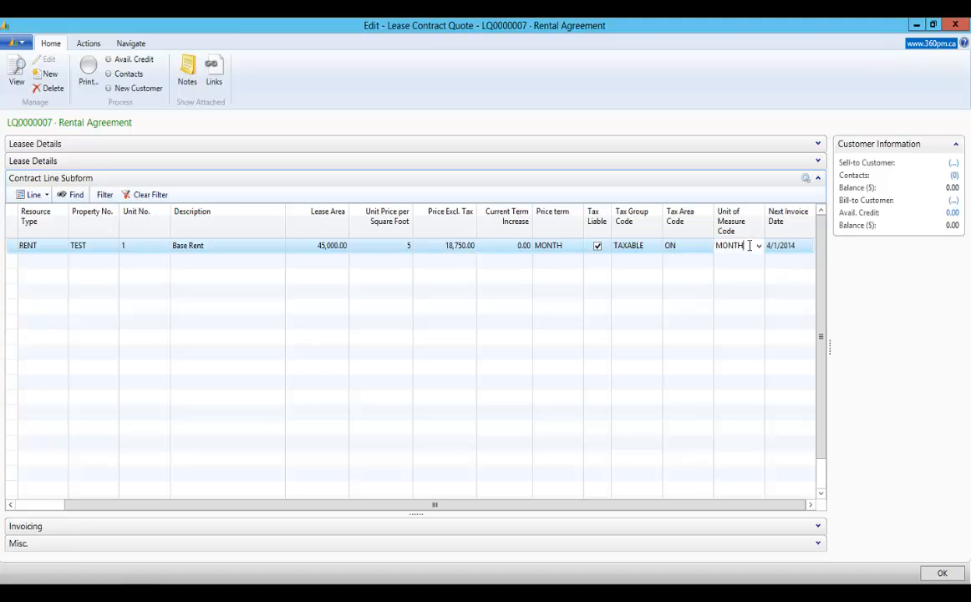
double_click(750, 245)
click(117, 178)
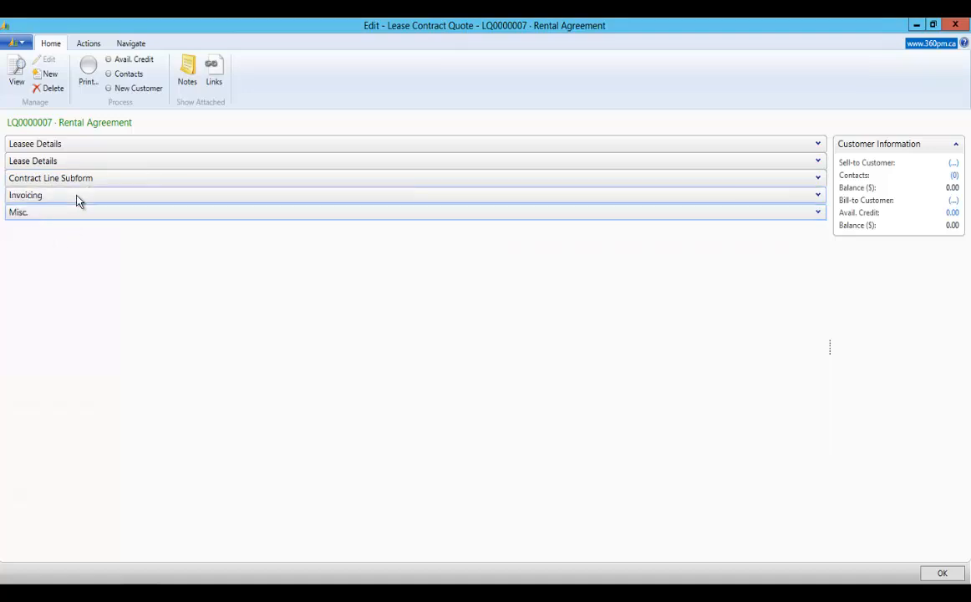
- In the quote's invoicing details, select Plastic Goods Inc. as the bill-to customer
click(78, 198)
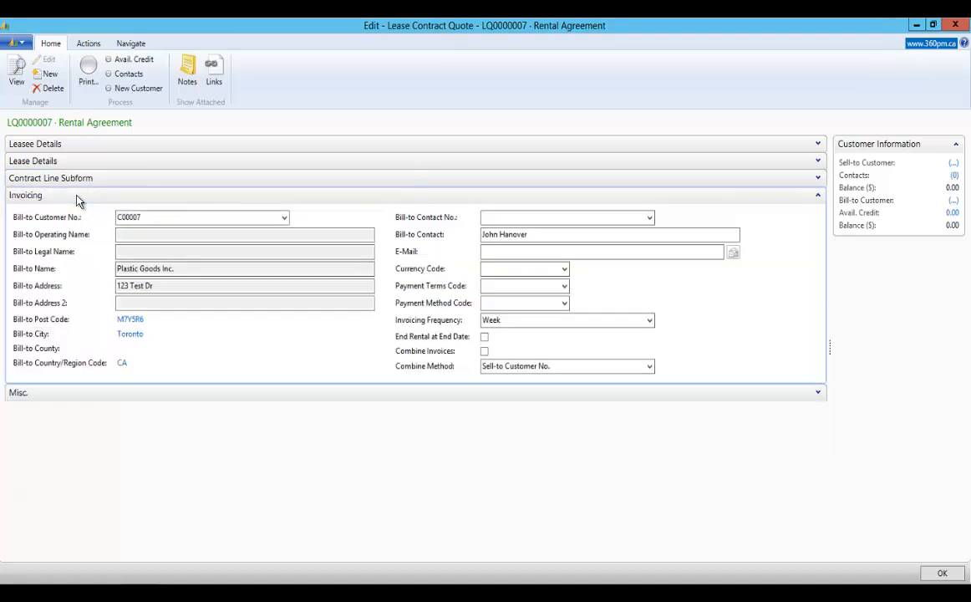
click(283, 219)
click(180, 330)
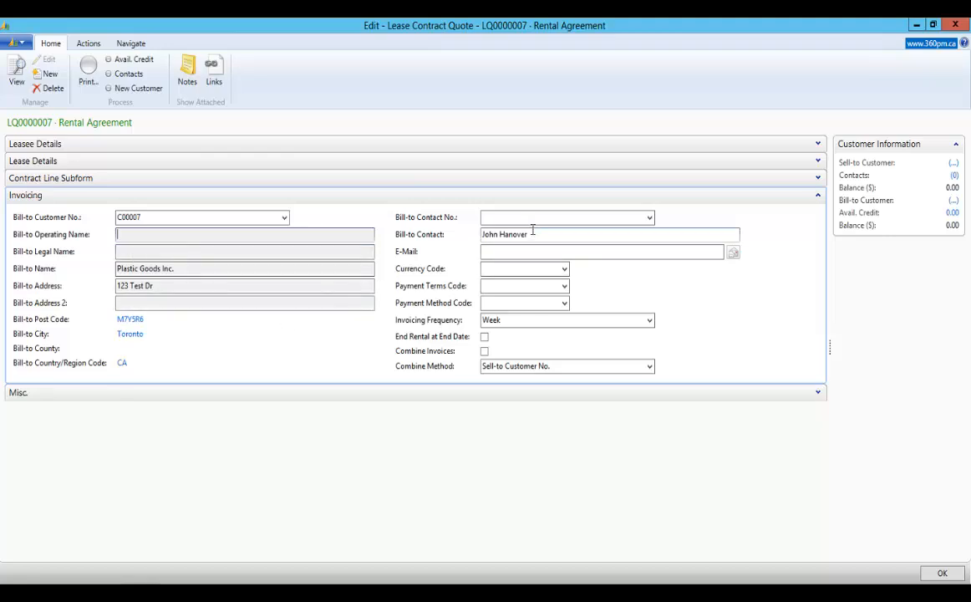
- Include a security deposit of 5,000 in the quote's miscellaneous details
click(72, 399)
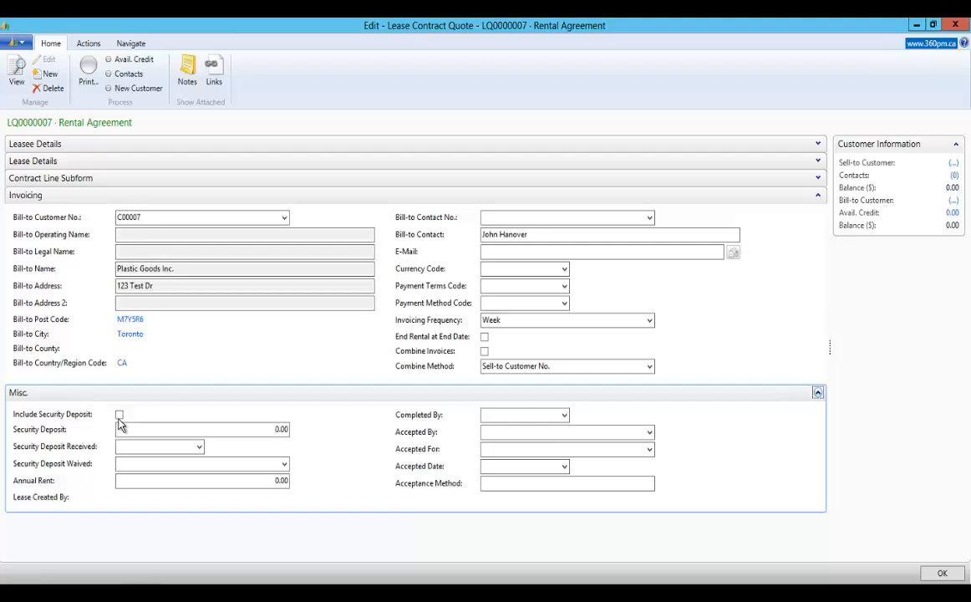
click(118, 414)
click(278, 430)
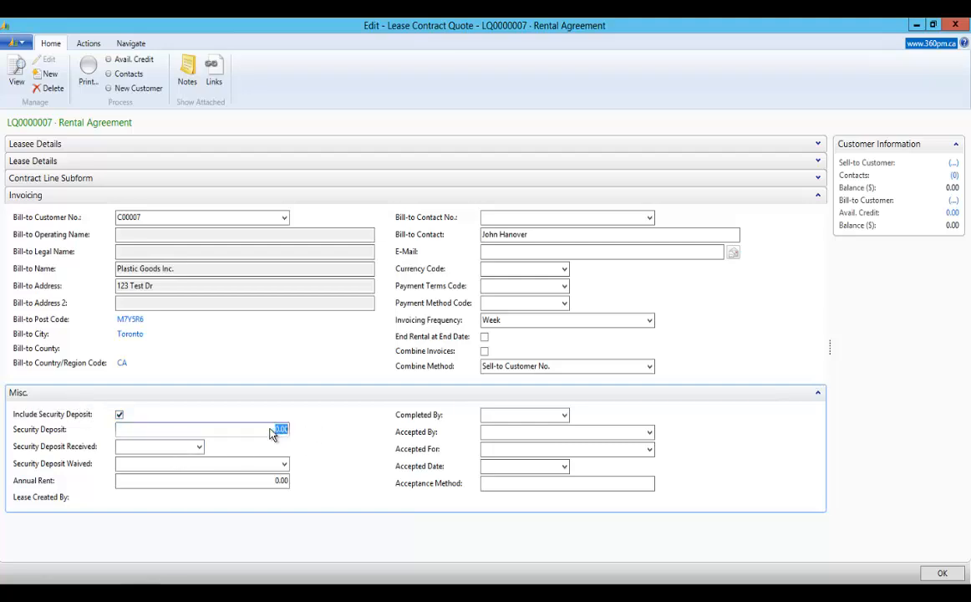
text(5000)
key(Tab)
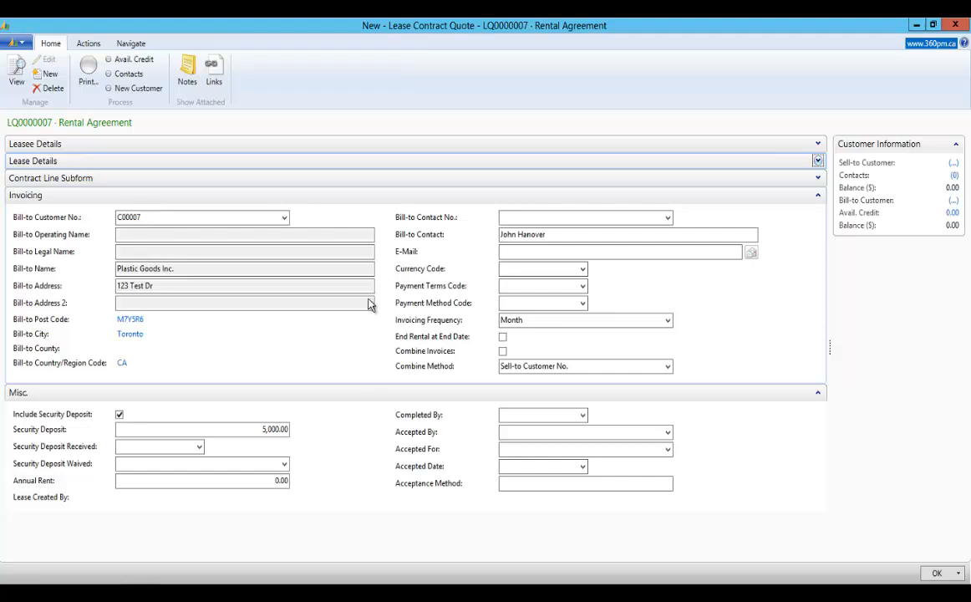
- Convert the lease quote into a contract and close the property contract quote list
click(86, 45)
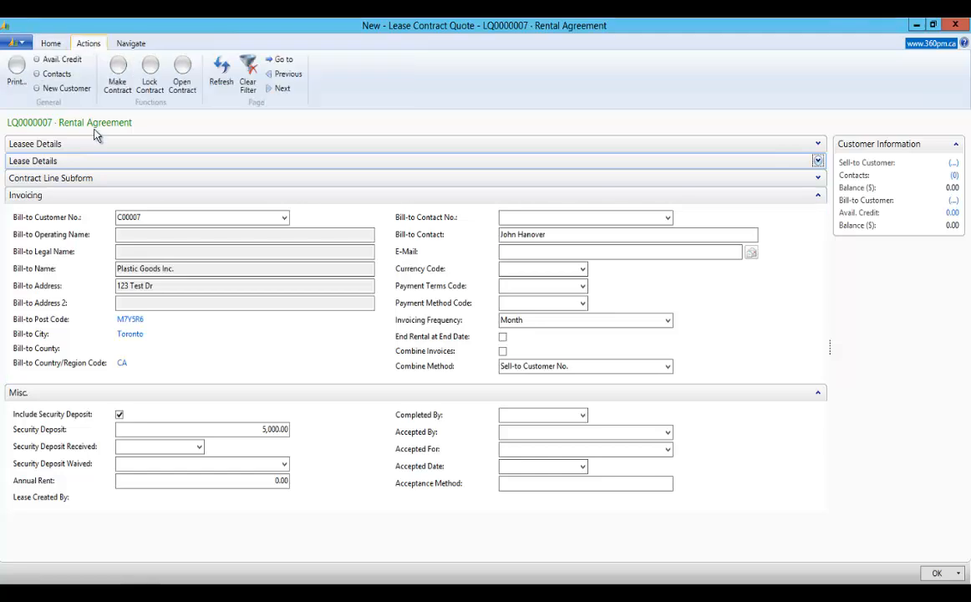
click(115, 74)
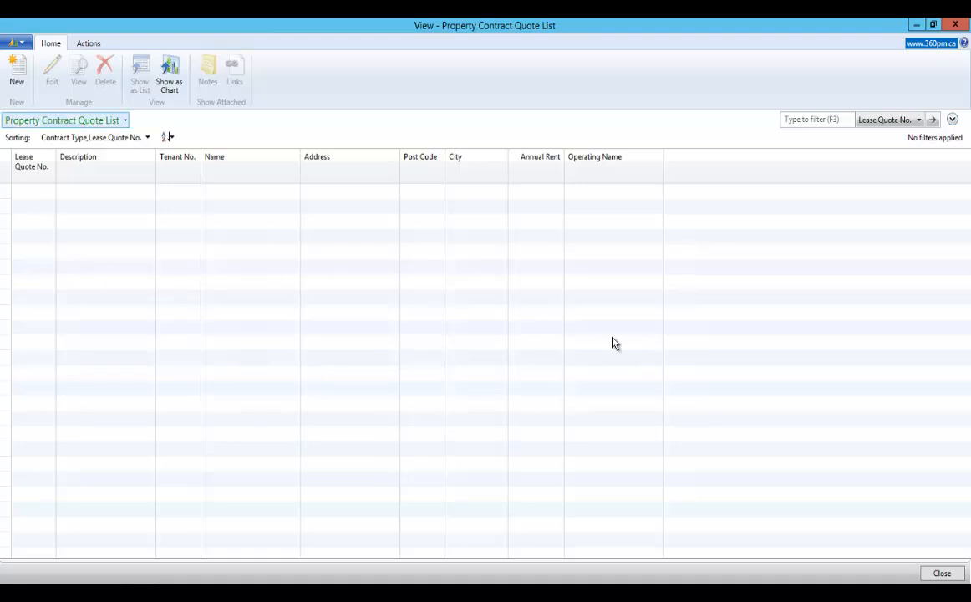
click(943, 574)
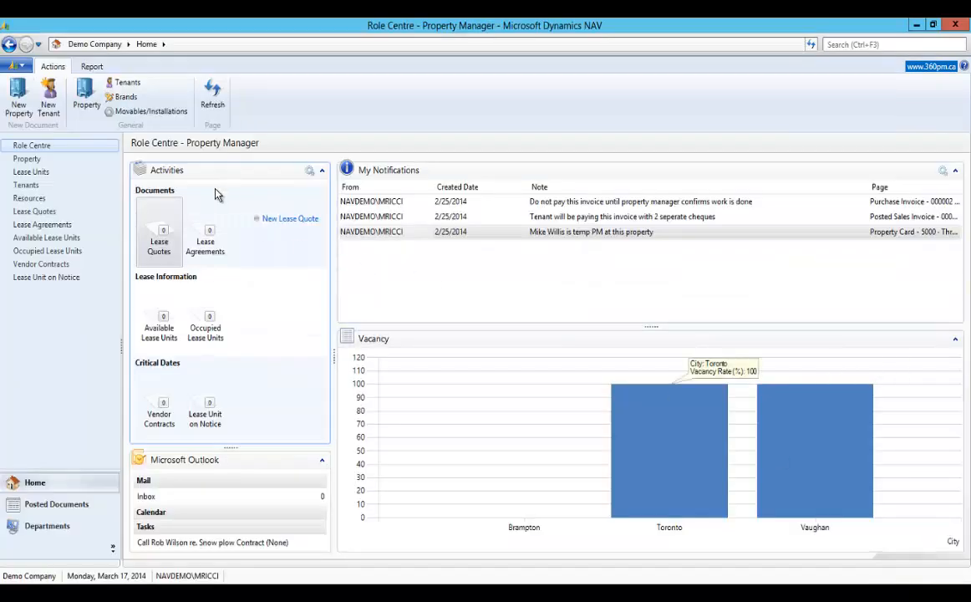
- Open the Plastic Goods Inc. contract among the lease agreements, review its tenant details and contract line, and close it
click(34, 225)
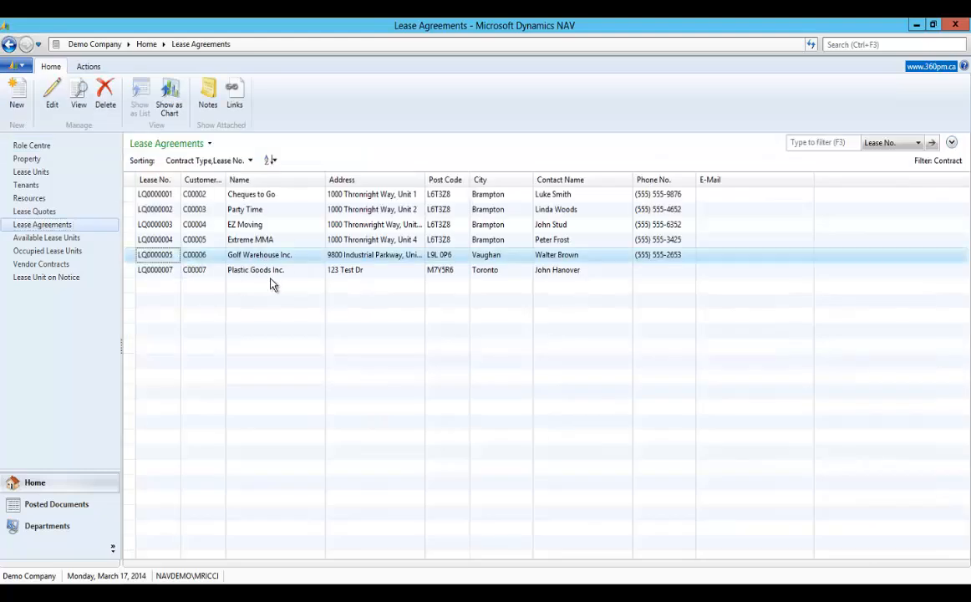
click(279, 272)
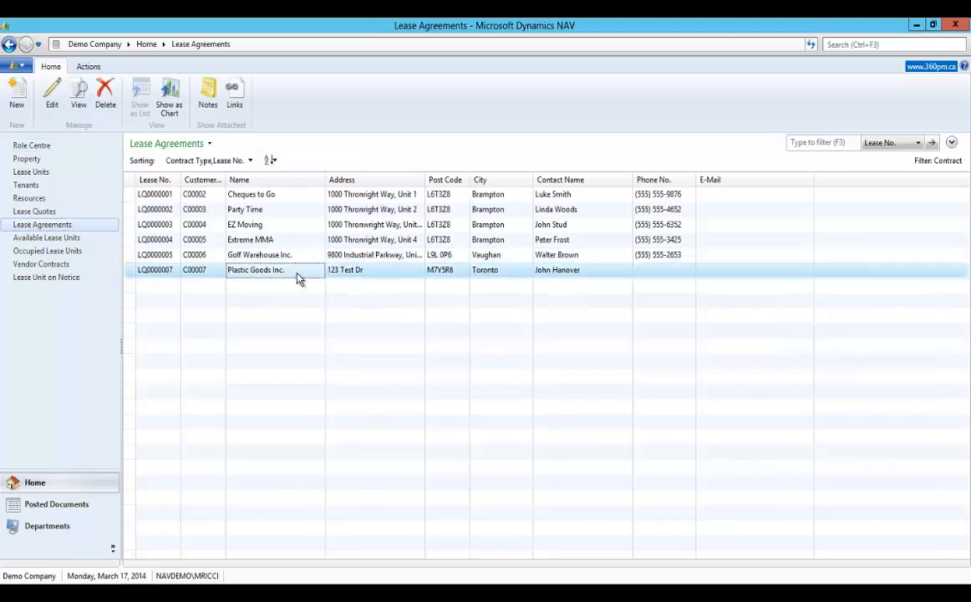
double_click(299, 279)
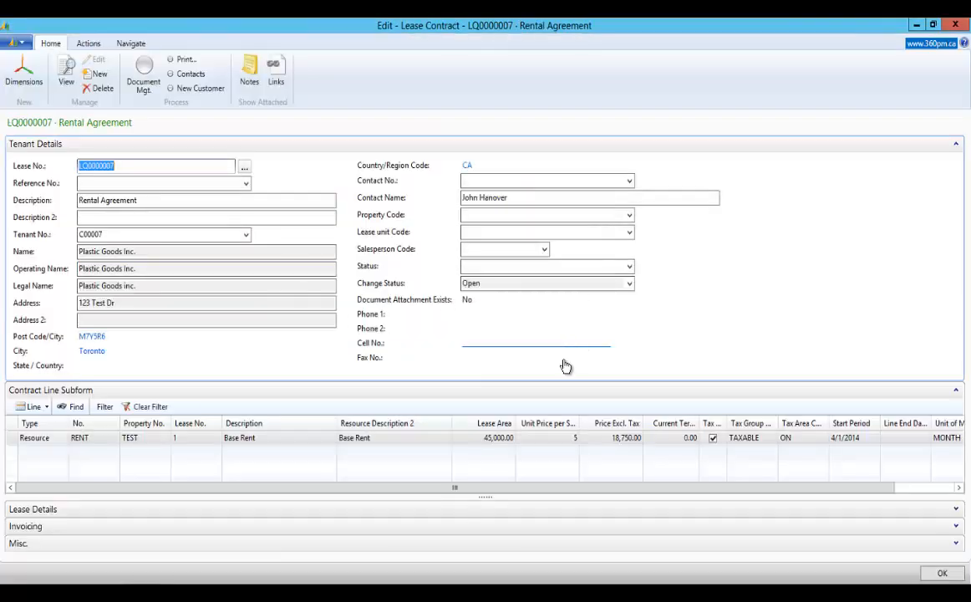
click(943, 574)
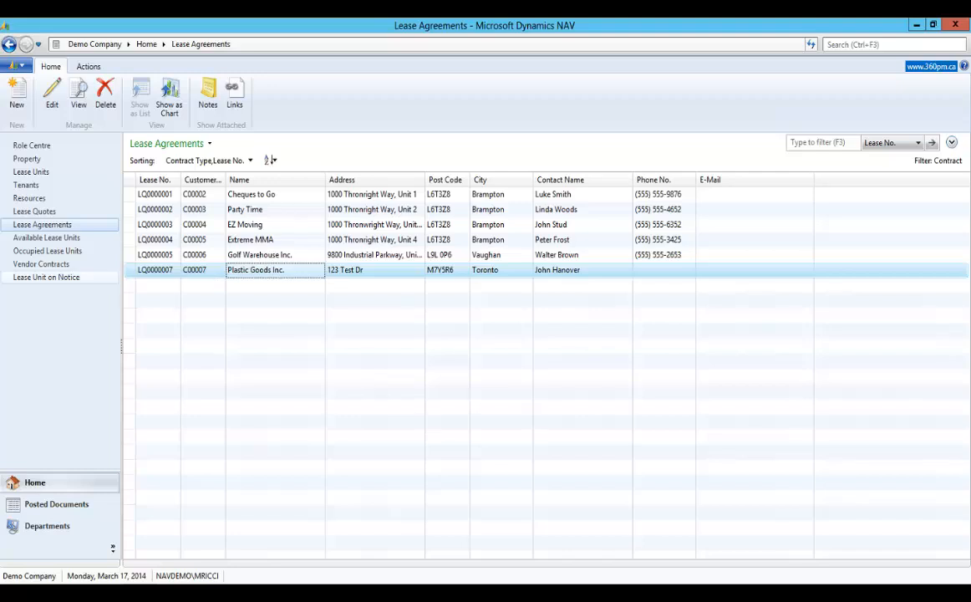
click(67, 311)
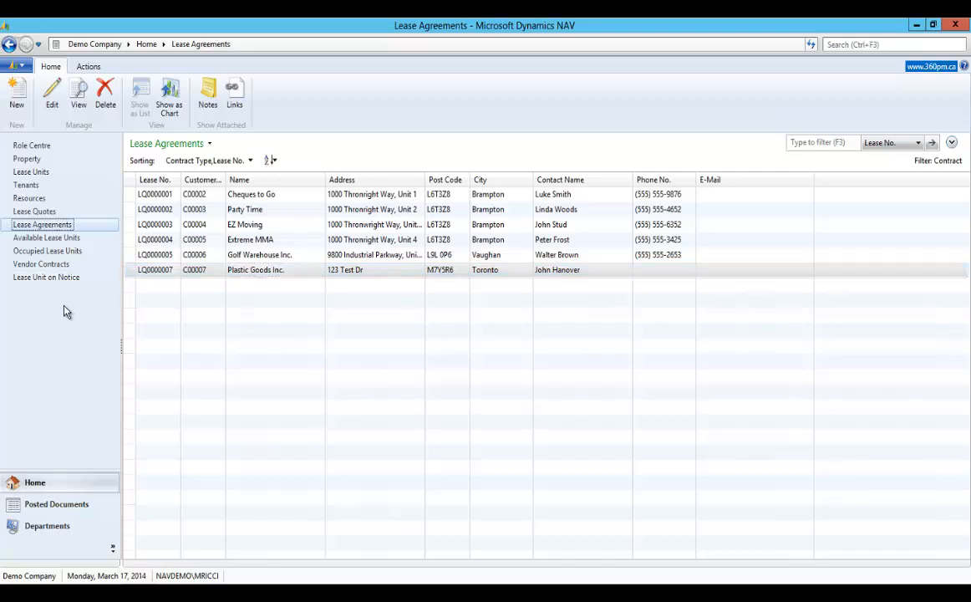
- Open the TEST property's card and assign Plastic Goods Inc. as the tenant of lease unit 1
click(28, 160)
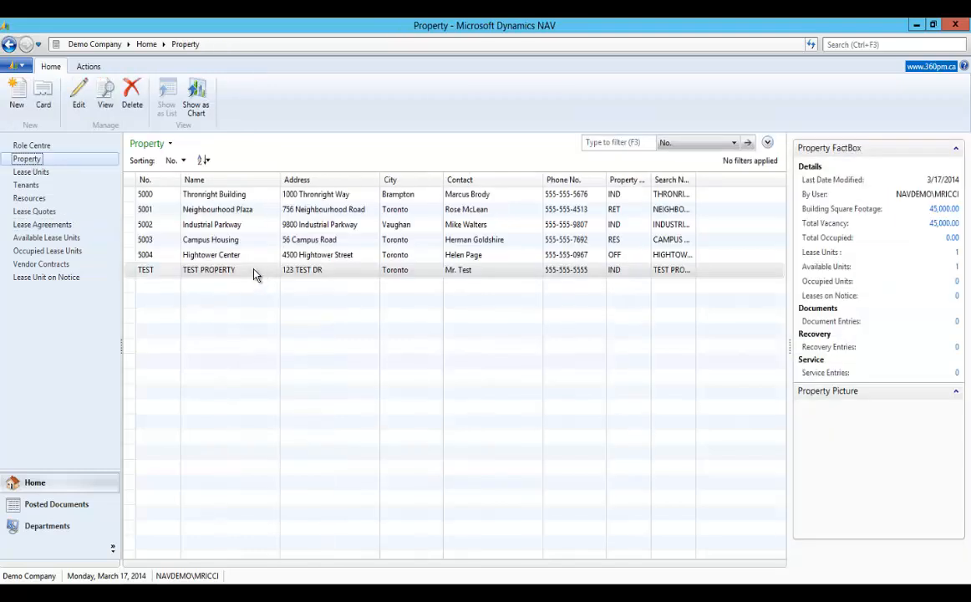
double_click(255, 276)
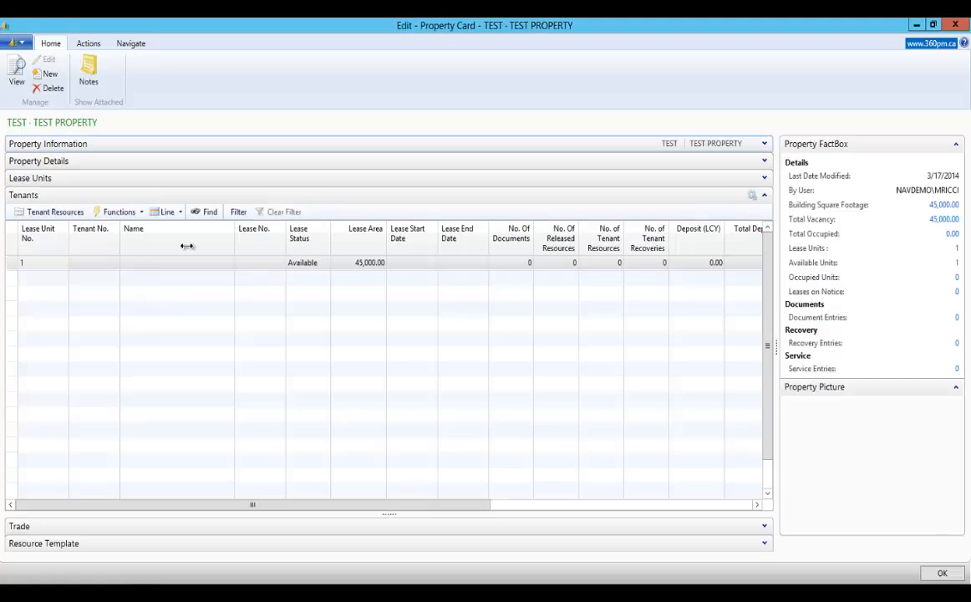
click(115, 264)
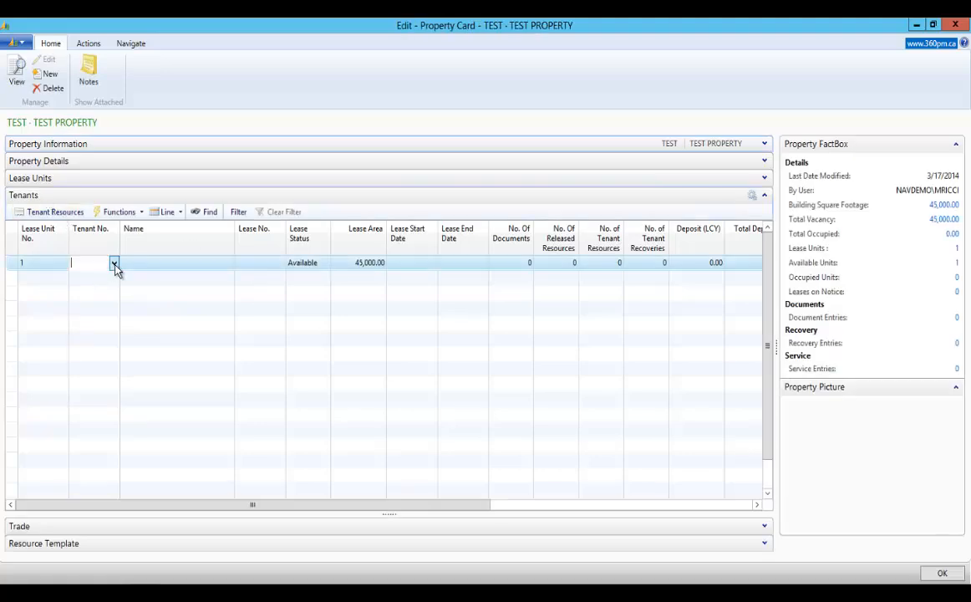
click(113, 264)
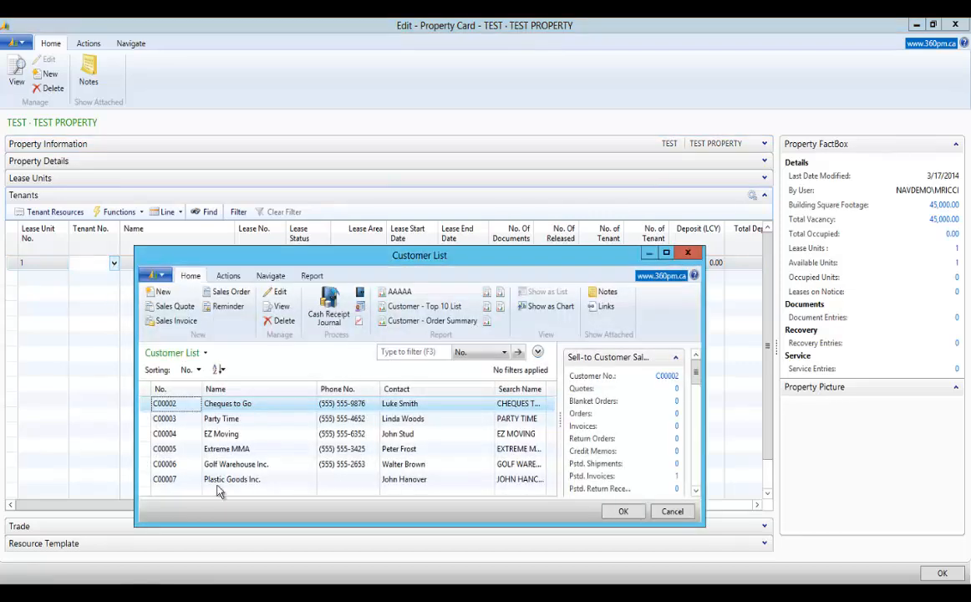
click(238, 481)
click(625, 512)
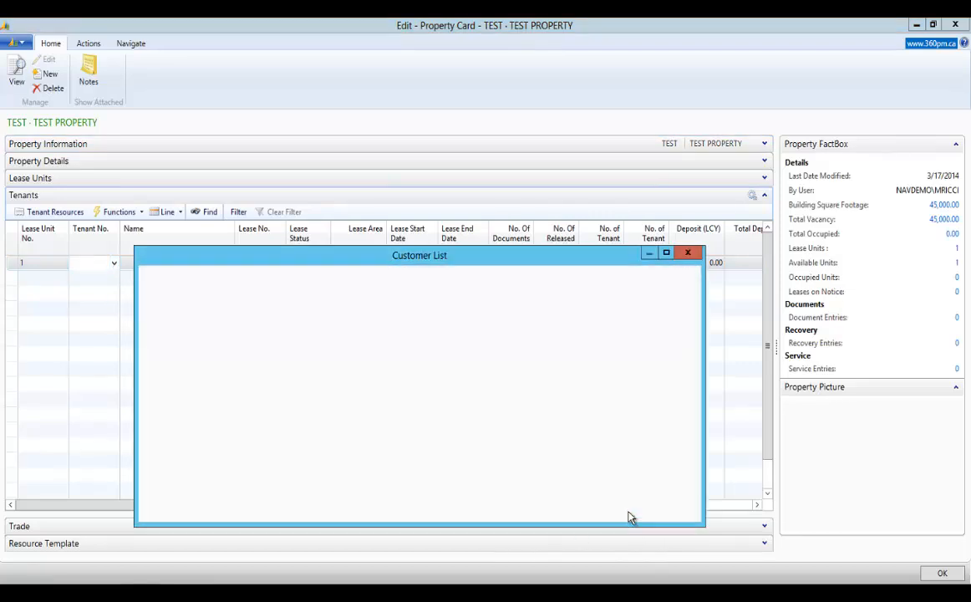
- Link the Plastic Goods Inc. Rental Agreement contract to lease unit 1 and check the tenant line's lease dates
click(269, 263)
click(280, 264)
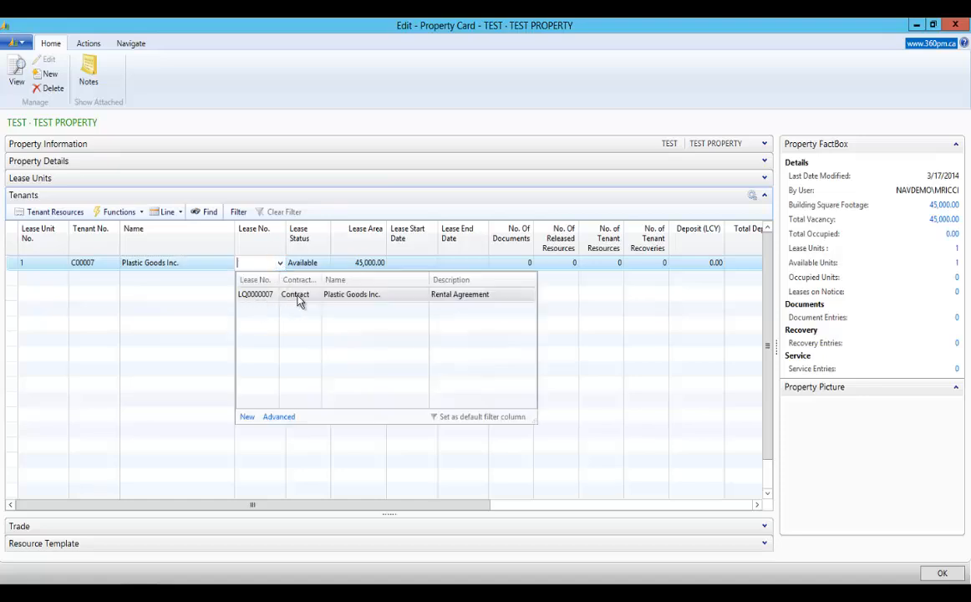
click(300, 299)
key(Tab)
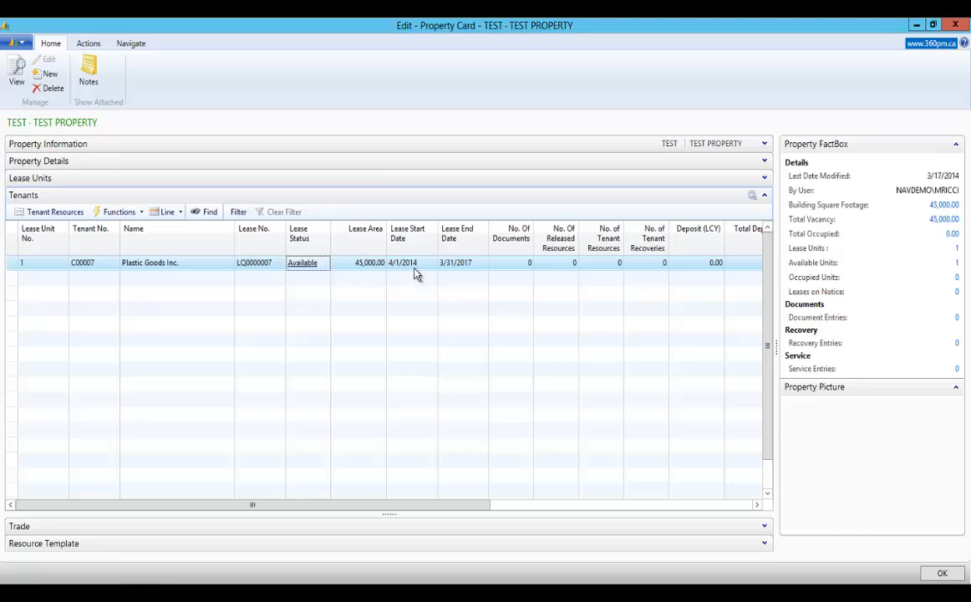
drag(436, 505, 377, 503)
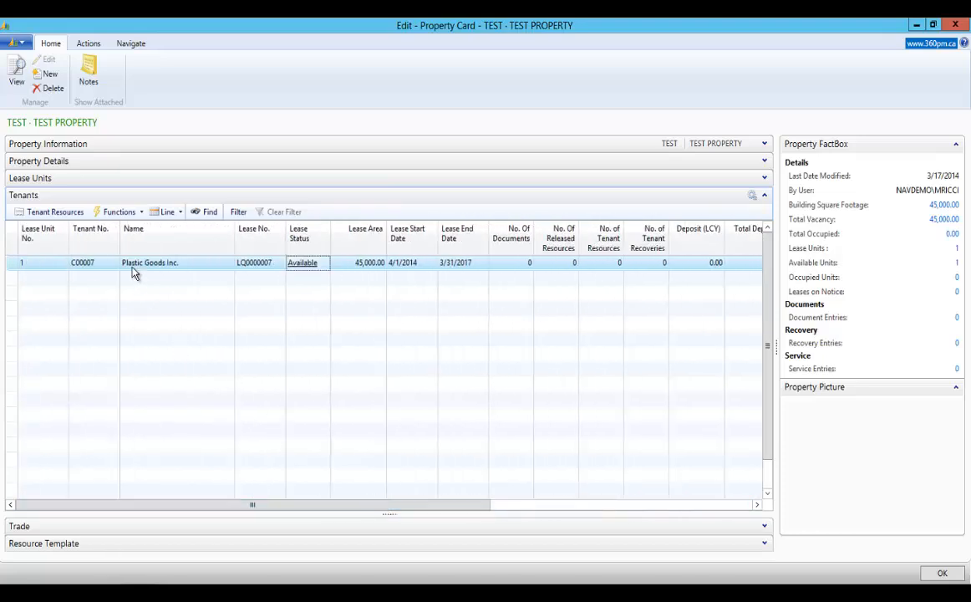